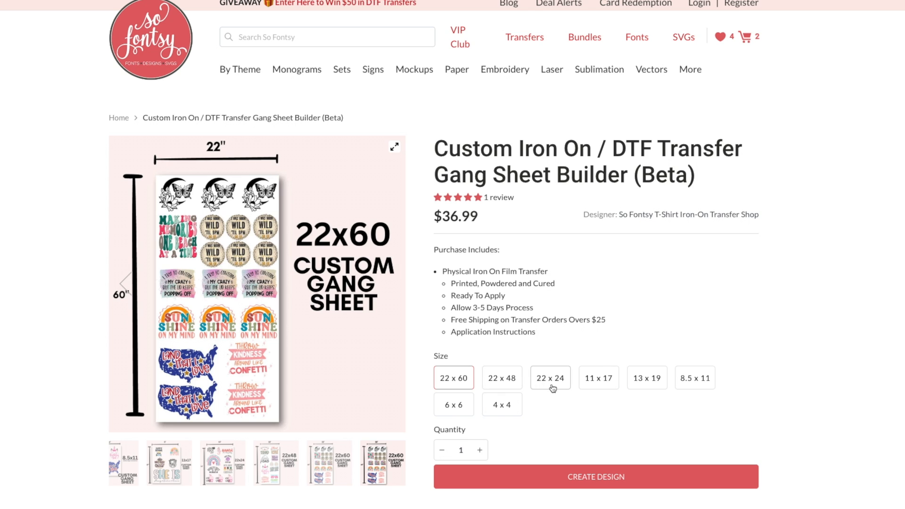
# - Choose the 11 x 17 gang sheet size and start a new design
pyautogui.click(591, 385)
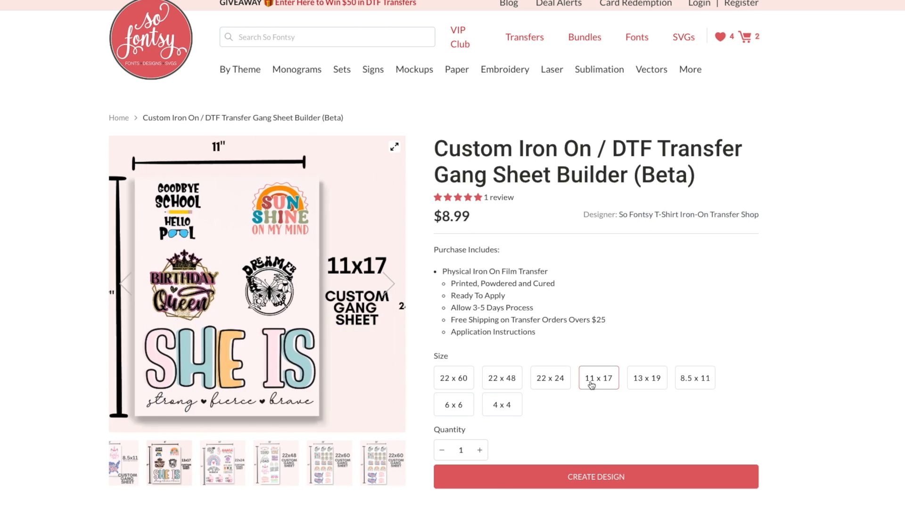
pyautogui.click(576, 479)
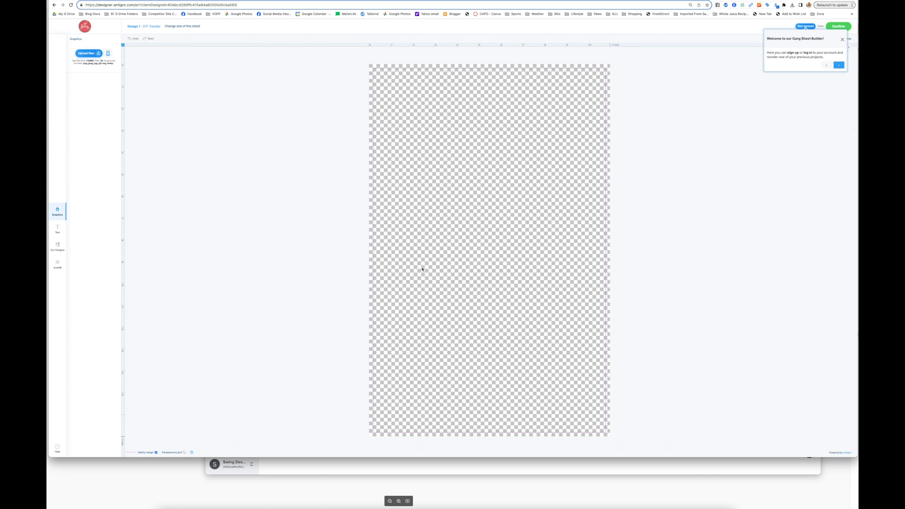
# - Upload the round pink So Fontsy logo PNG from the Downloads folder to the design's graphics
pyautogui.scroll(-5, 422, 269)
pyautogui.scroll(4, 422, 269)
pyautogui.scroll(-3, 421, 269)
pyautogui.scroll(3, 422, 269)
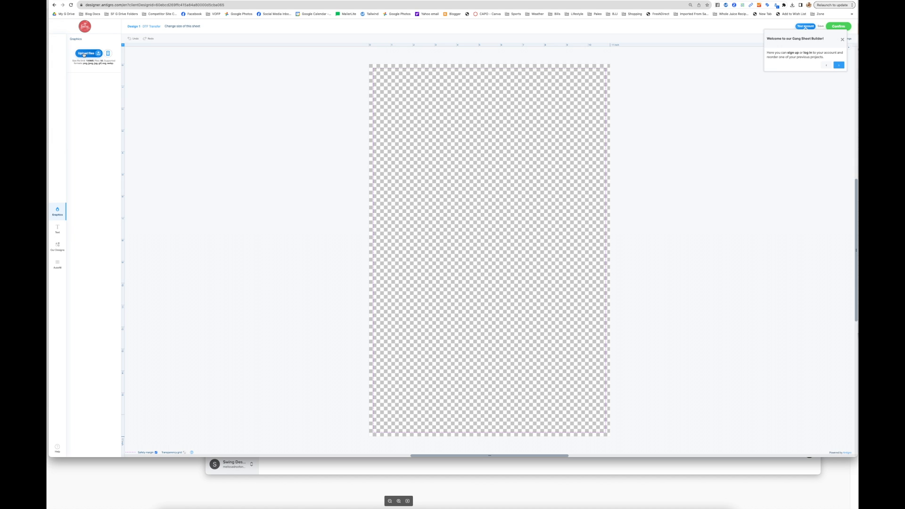
pyautogui.click(83, 54)
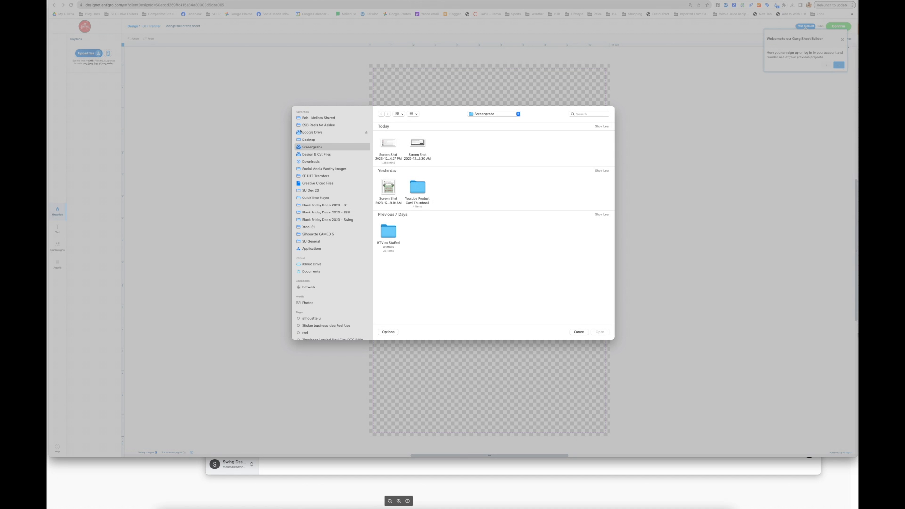
pyautogui.click(308, 161)
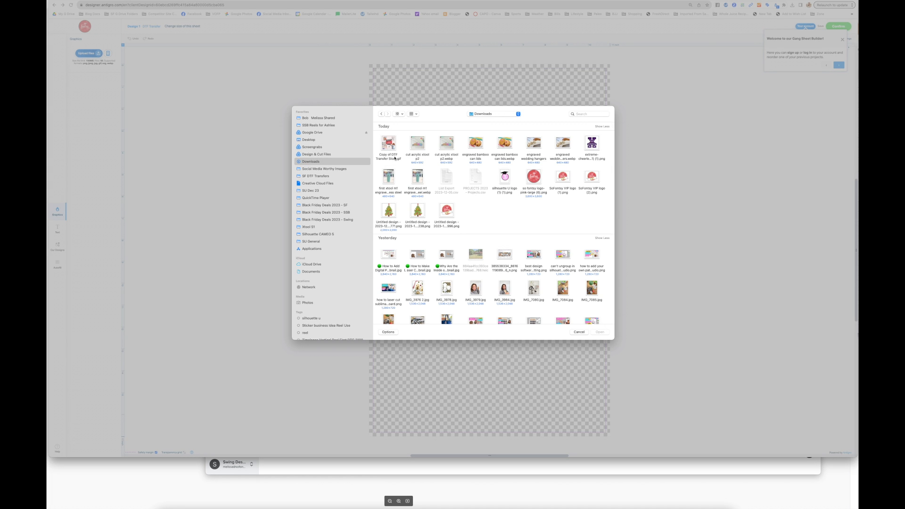
pyautogui.click(533, 181)
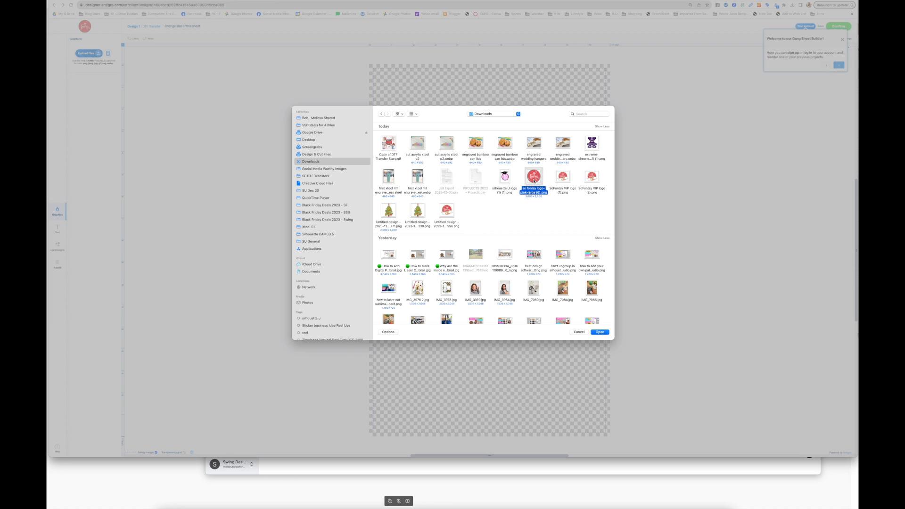
pyautogui.click(598, 331)
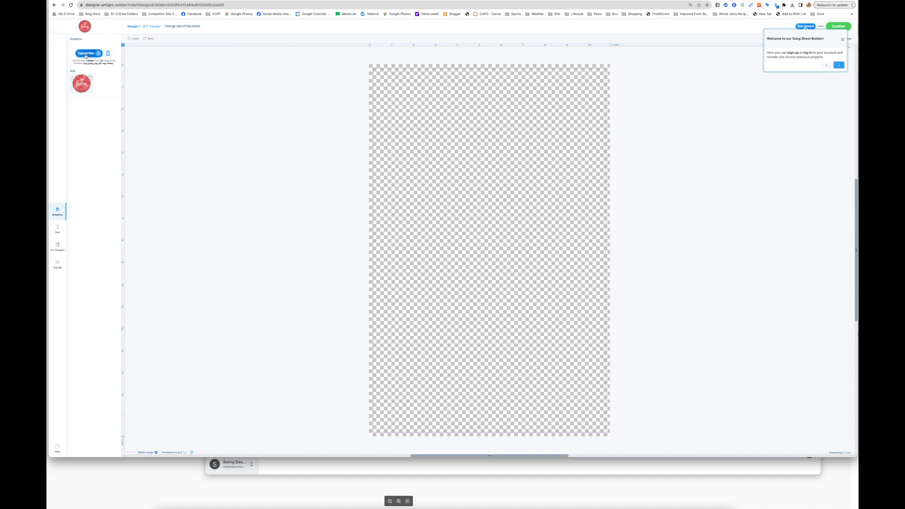
# - Upload the "SoFontsy VIP logo (1).png" file and the first Christmas tree PNG together from Downloads
pyautogui.click(86, 54)
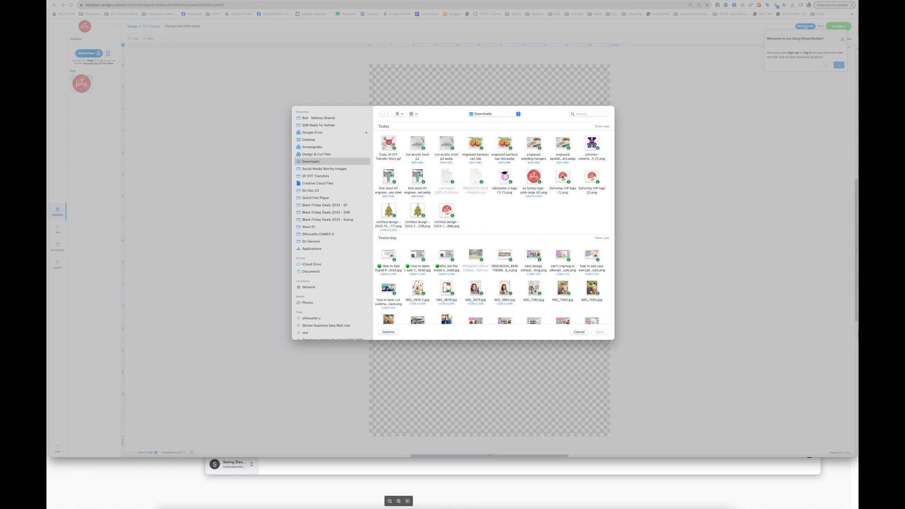
pyautogui.click(562, 178)
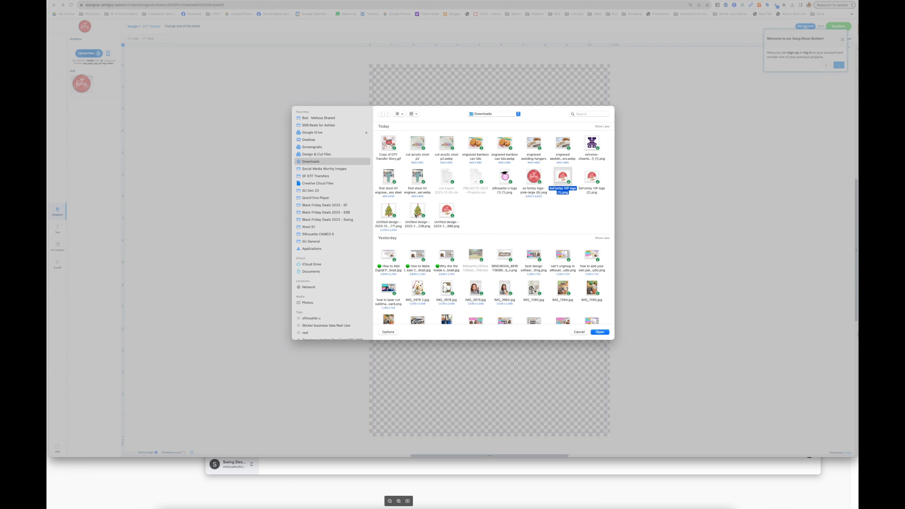
pyautogui.keyDown('super'); pyautogui.click(389, 212); pyautogui.keyUp('super')
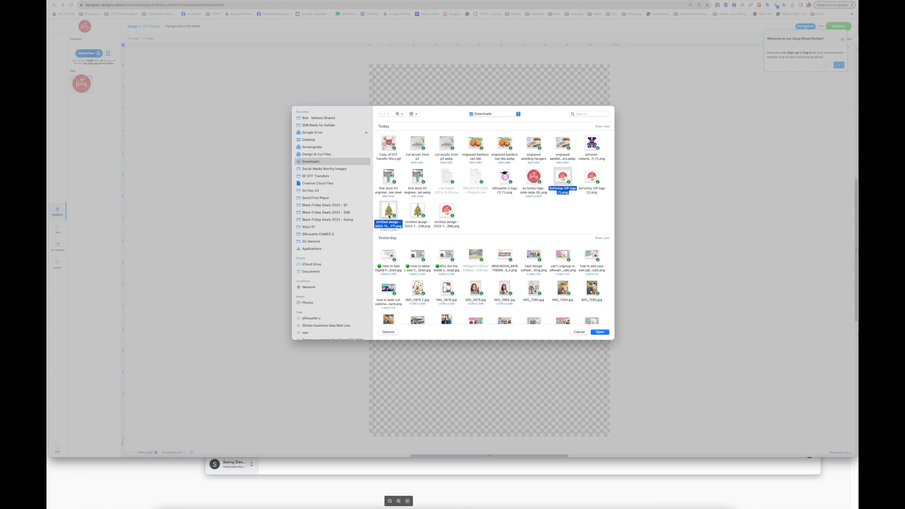
pyautogui.click(601, 333)
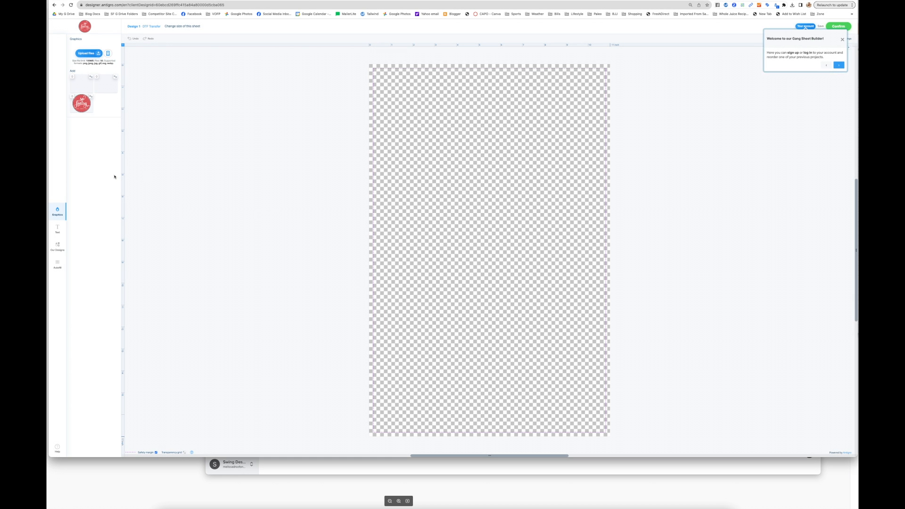
# - Add the round So Fontsy logo to the sheet and place it in the upper-left corner of the safe zone
pyautogui.click(83, 109)
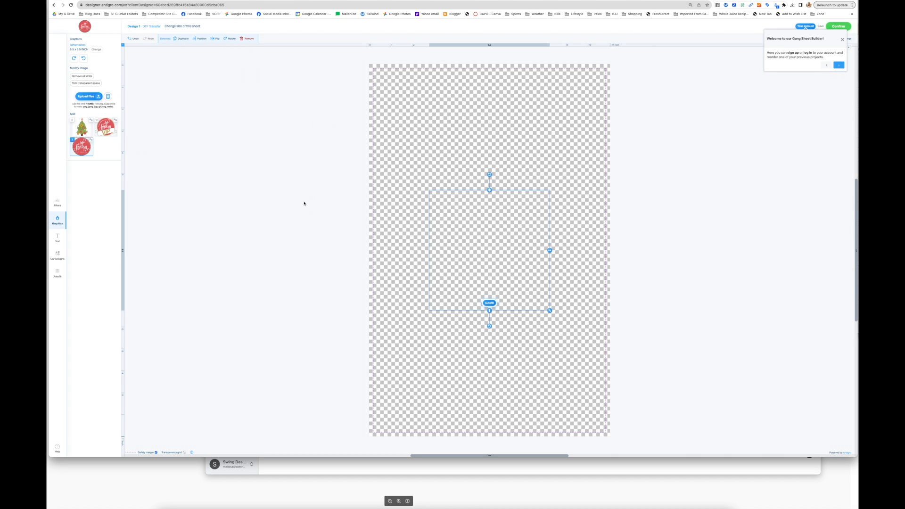
pyautogui.moveTo(465, 250); pyautogui.dragTo(412, 133)
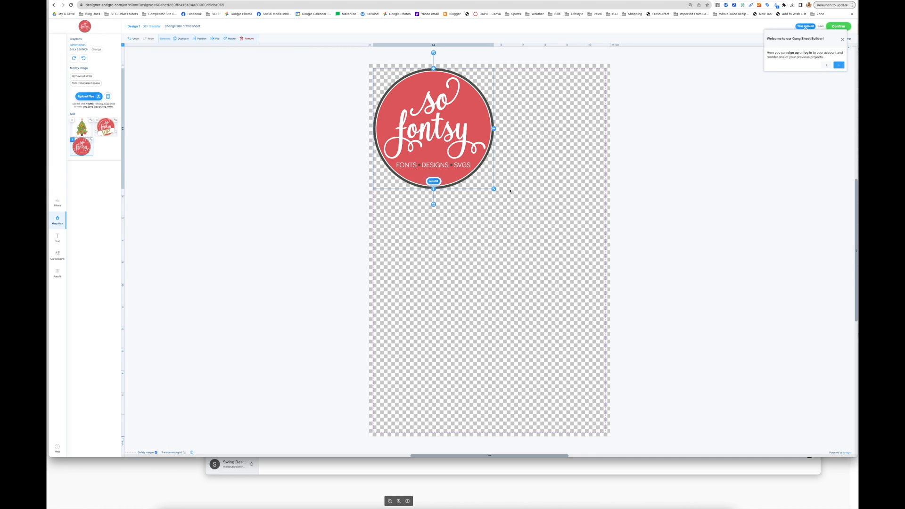
pyautogui.click(518, 206)
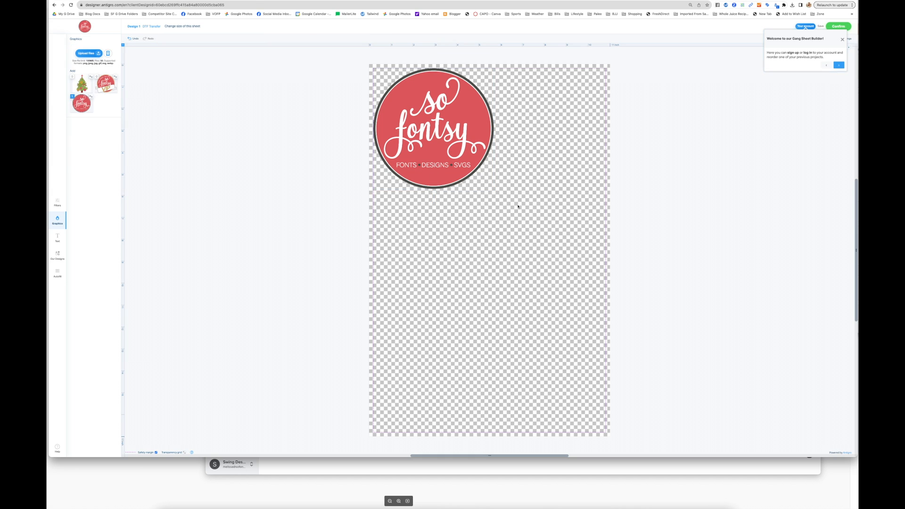
# - Autofill the placed logo with 4 as the number of copies and Bottom as the direction
pyautogui.click(473, 151)
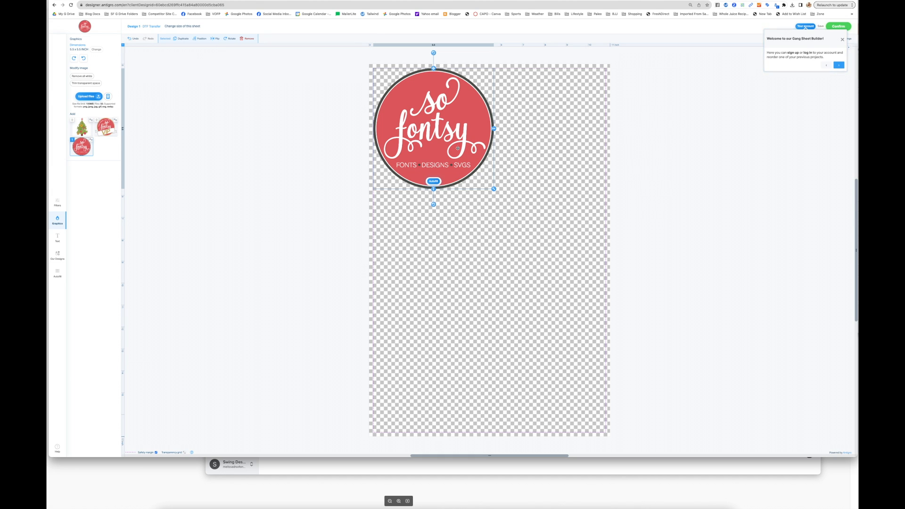
pyautogui.click(434, 182)
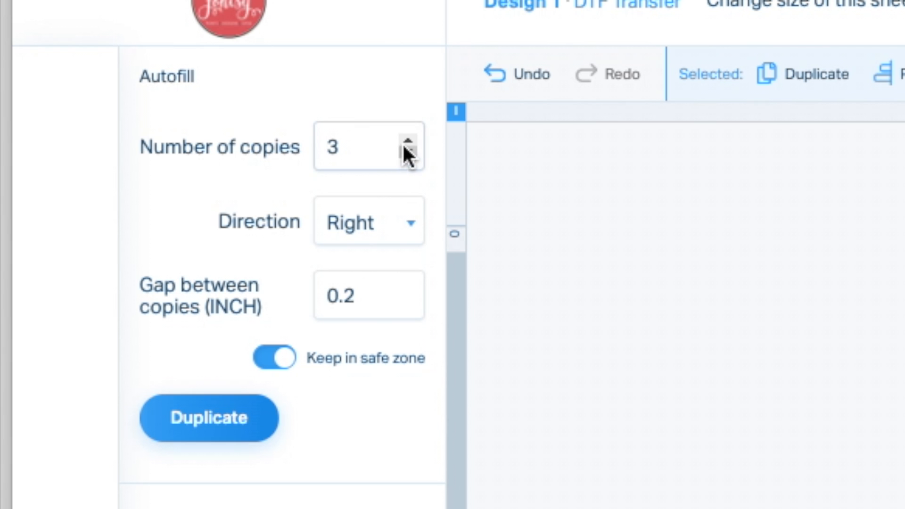
pyautogui.click(407, 141)
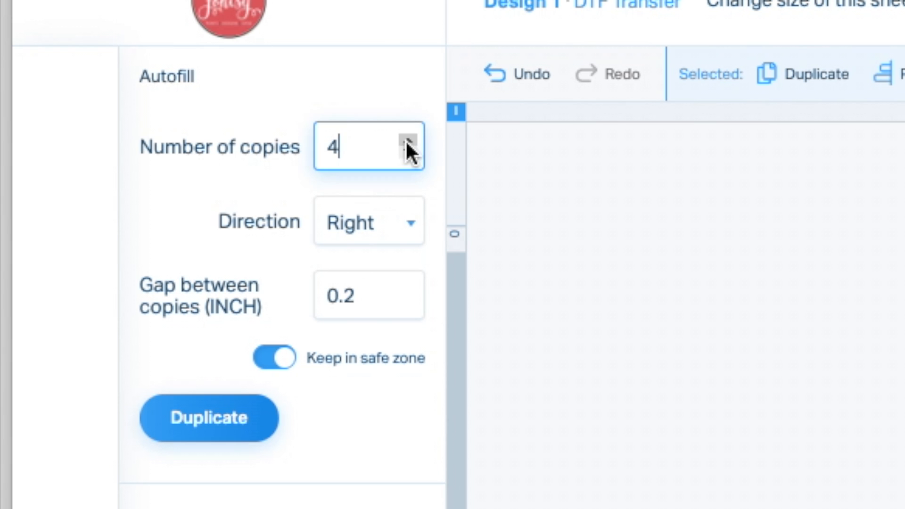
pyautogui.click(414, 228)
pyautogui.click(403, 267)
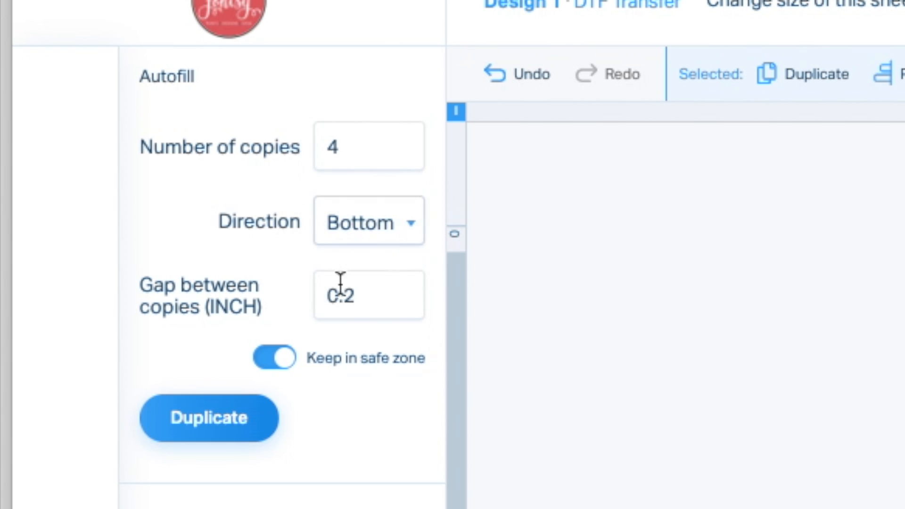
pyautogui.click(237, 437)
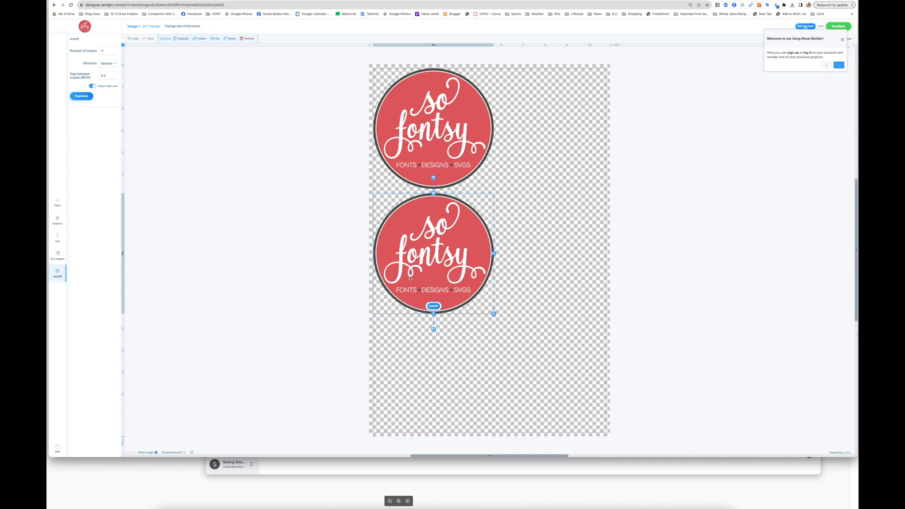
# - Duplicate the lower logo and place the copy along the sheet's right edge, staggered between the two logos on the left
pyautogui.rightClick(440, 273)
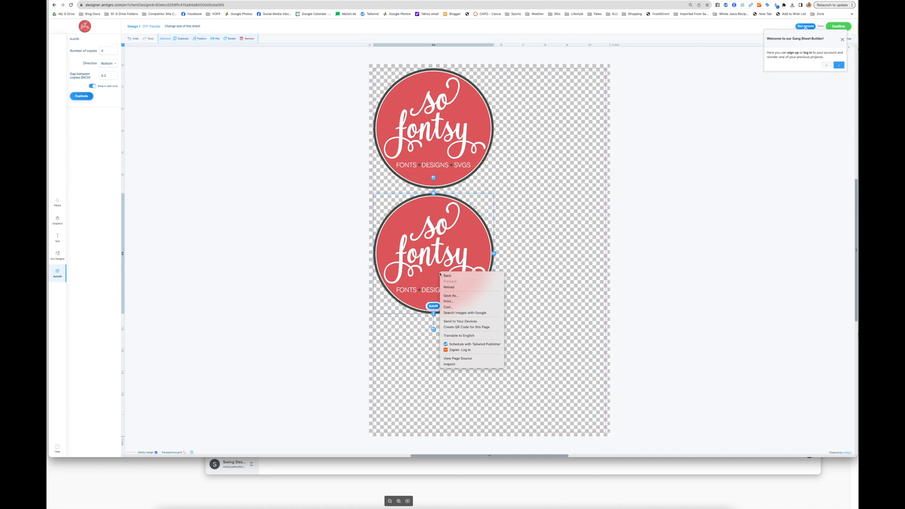
pyautogui.click(419, 279)
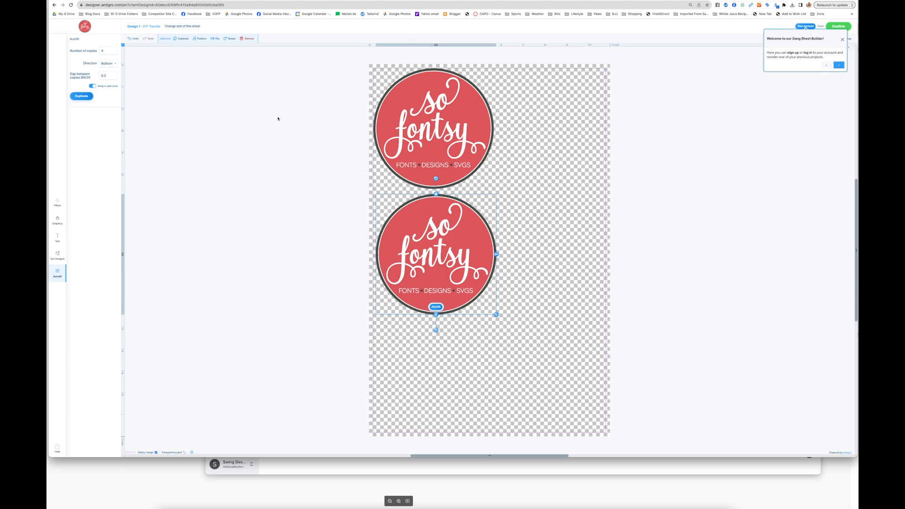
pyautogui.click(179, 39)
pyautogui.moveTo(413, 229); pyautogui.dragTo(526, 180)
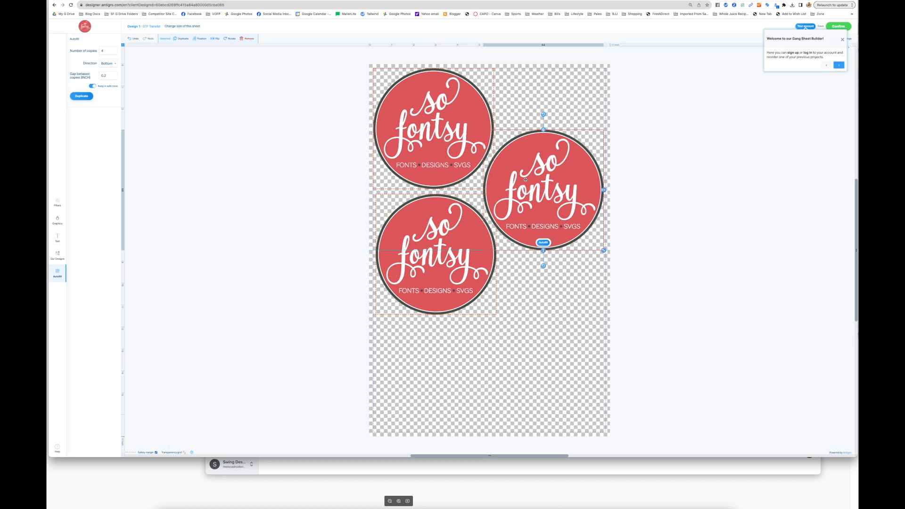
pyautogui.rightClick(525, 179)
pyautogui.click(473, 192)
pyautogui.moveTo(524, 182); pyautogui.dragTo(325, 289)
pyautogui.moveTo(378, 298); pyautogui.dragTo(580, 193)
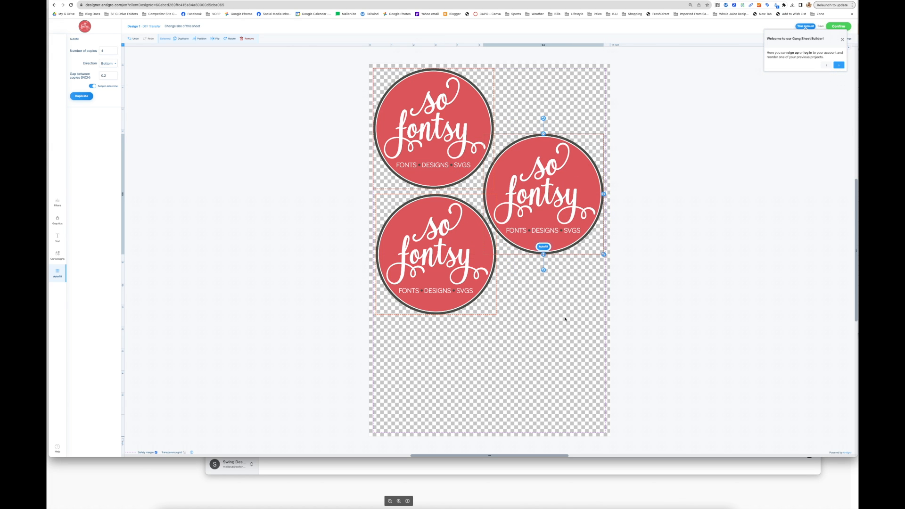
# - Duplicate the right-hand logo, place the copy in the sheet's lower-right corner, and enlarge it to fill the open space there
pyautogui.click(182, 39)
pyautogui.moveTo(530, 176); pyautogui.dragTo(526, 345)
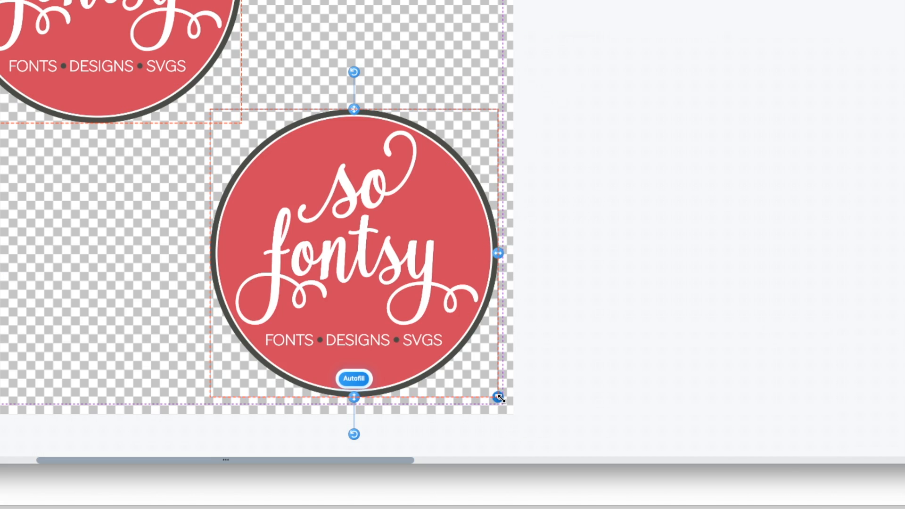
pyautogui.moveTo(604, 429); pyautogui.dragTo(633, 456)
pyautogui.moveTo(384, 343); pyautogui.dragTo(323, 284)
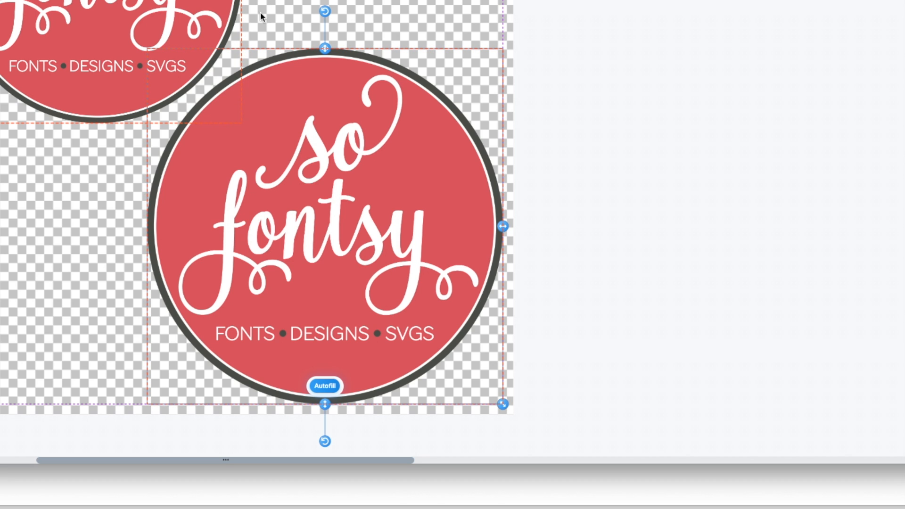
pyautogui.moveTo(229, 143)
pyautogui.mouseDown()
pyautogui.moveTo(194, 117)
pyautogui.moveTo(245, 147)
pyautogui.moveTo(235, 143)
pyautogui.mouseUp()
pyautogui.click(1, 207)
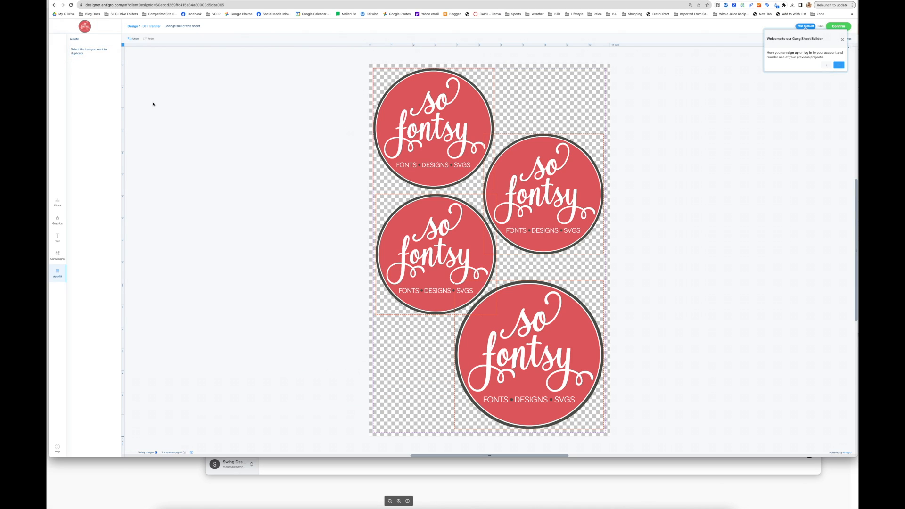
# - Add the uploaded Christmas tree graphic to the sheet and move it to the empty lower-left area
pyautogui.click(437, 137)
pyautogui.click(81, 96)
pyautogui.click(57, 219)
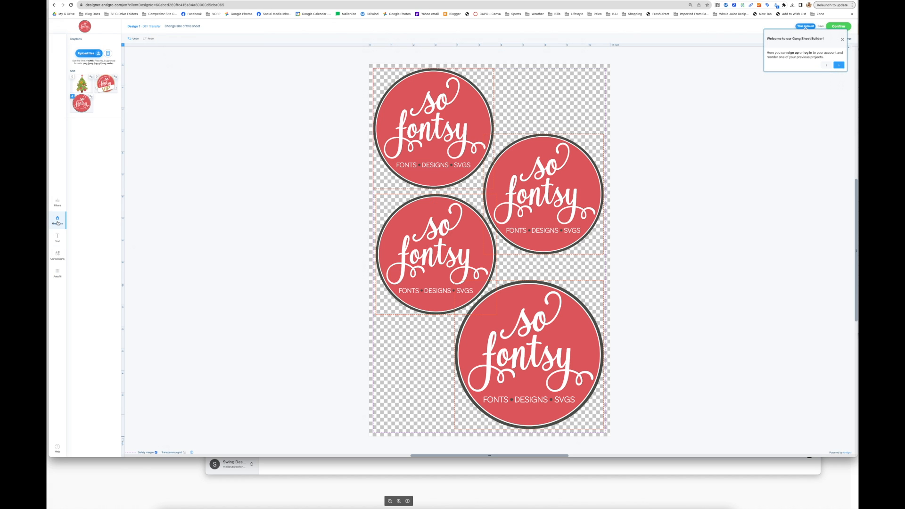
pyautogui.click(80, 87)
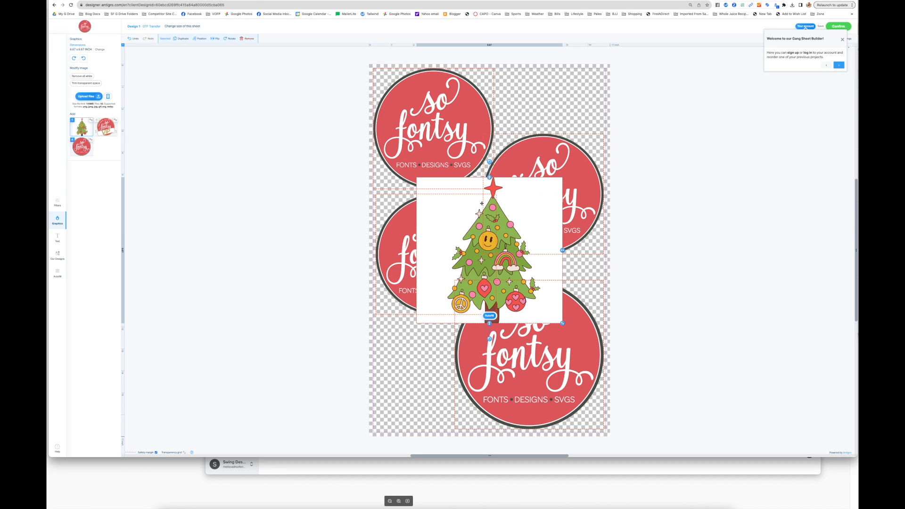
pyautogui.moveTo(474, 220); pyautogui.dragTo(400, 332)
pyautogui.moveTo(254, 220); pyautogui.dragTo(291, 243)
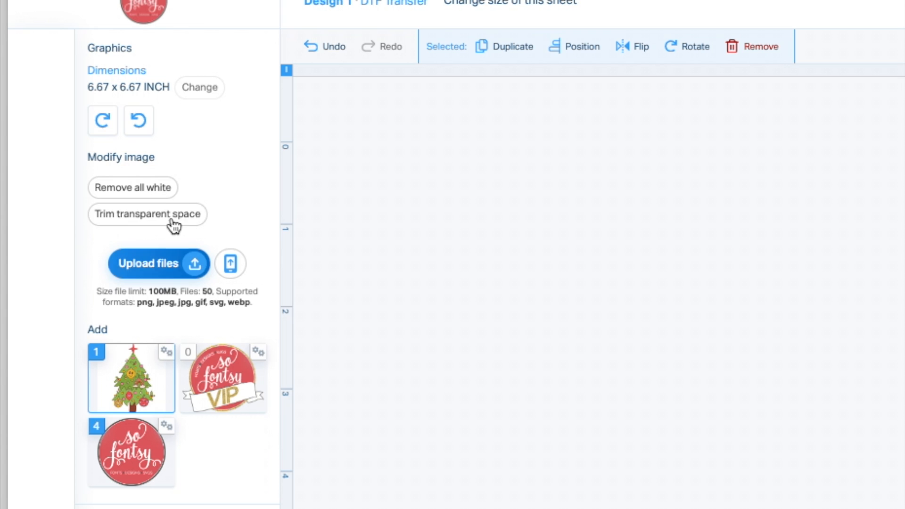
# - Remove all white from the Christmas tree image and trim its transparent space
pyautogui.click(145, 190)
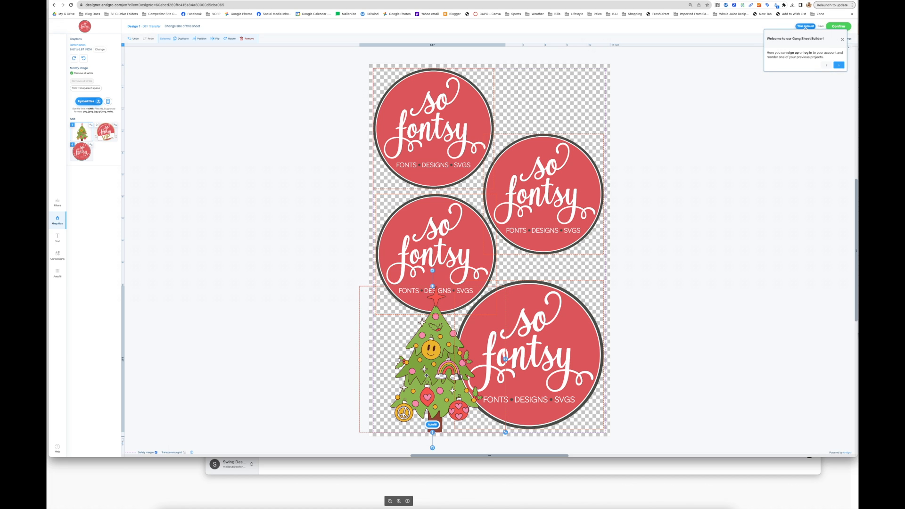
pyautogui.moveTo(429, 376); pyautogui.dragTo(414, 375)
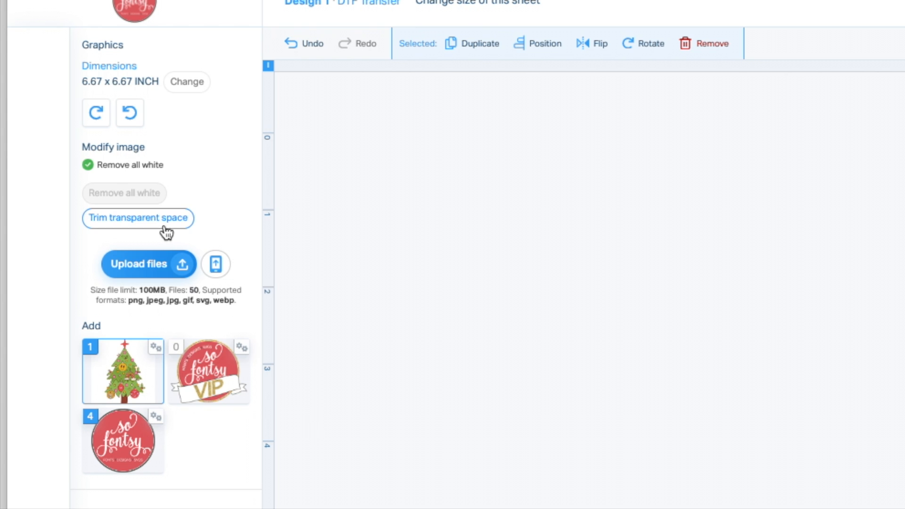
pyautogui.click(157, 221)
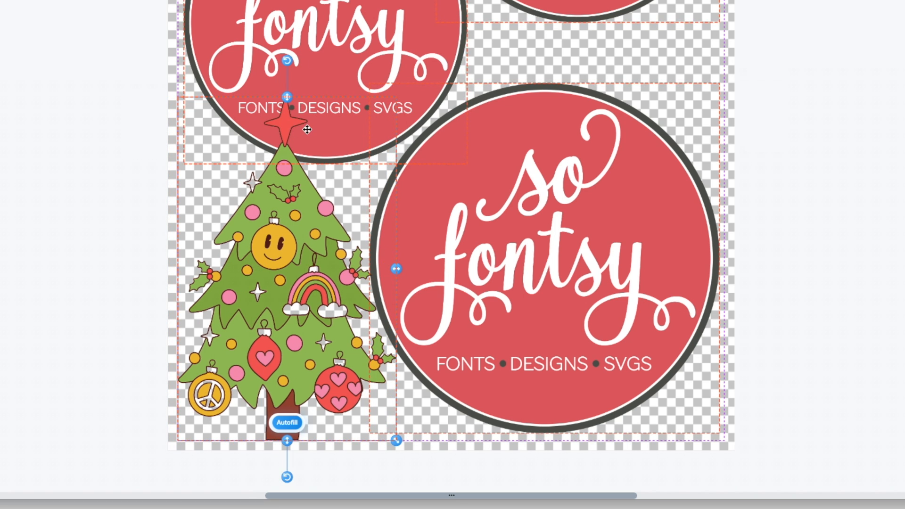
# - Shrink the Christmas tree and fit it into the sheet's lower-left corner so that it clears the surrounding logos
pyautogui.moveTo(396, 440); pyautogui.dragTo(325, 401)
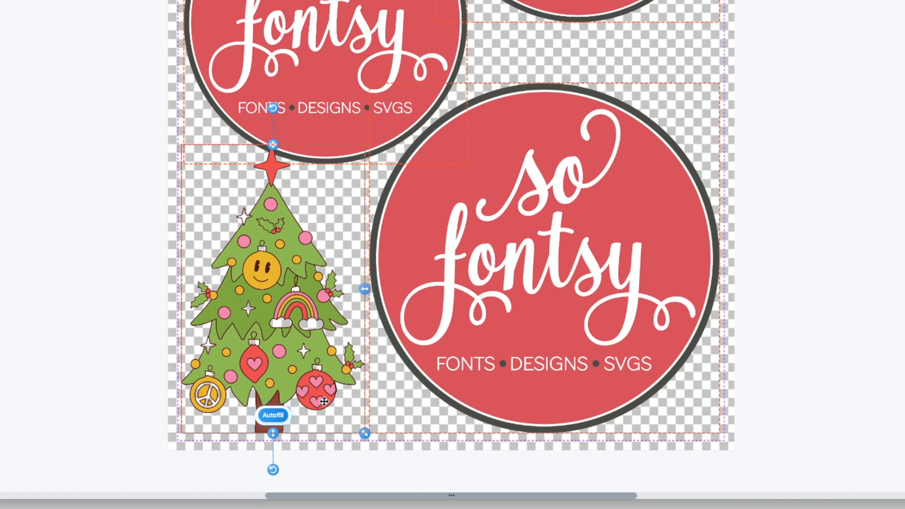
pyautogui.moveTo(365, 433); pyautogui.dragTo(340, 411)
pyautogui.moveTo(303, 370); pyautogui.dragTo(303, 395)
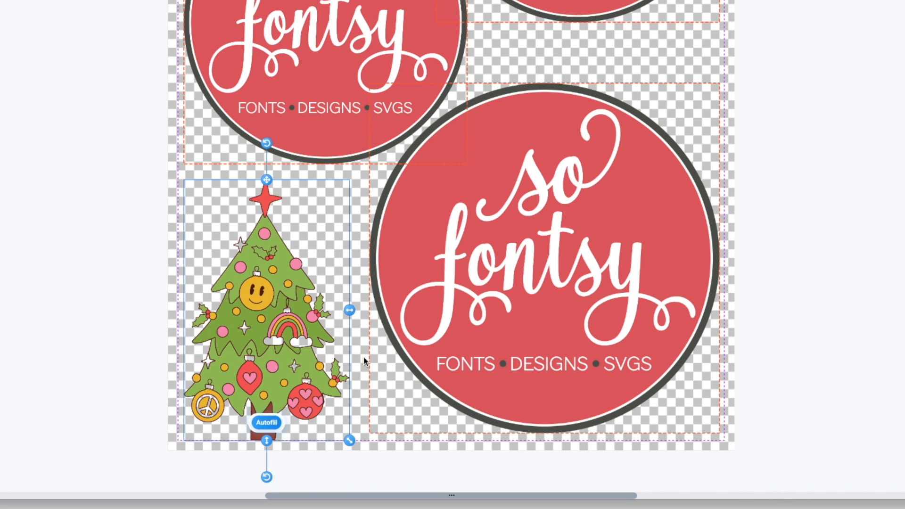
pyautogui.click(420, 323)
pyautogui.click(67, 319)
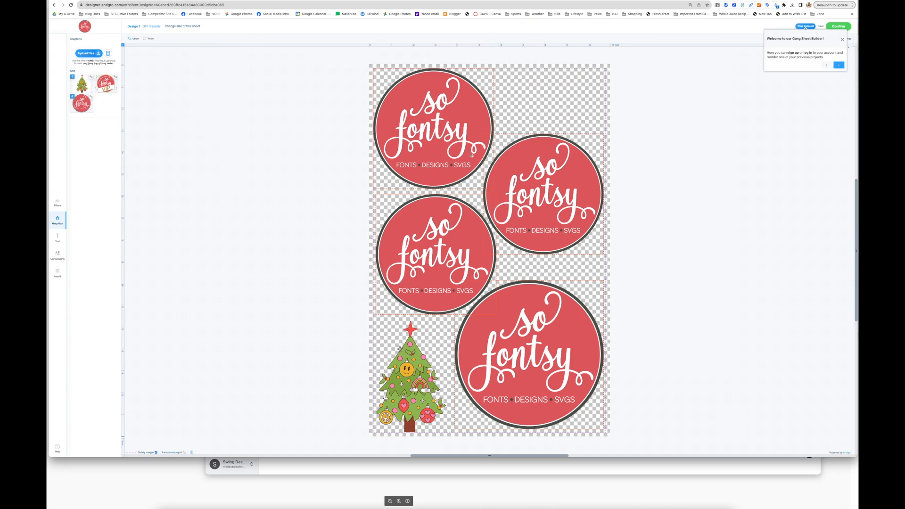
# - Shift the Christmas tree slightly to the right within the sheet's lower-left corner
pyautogui.click(468, 154)
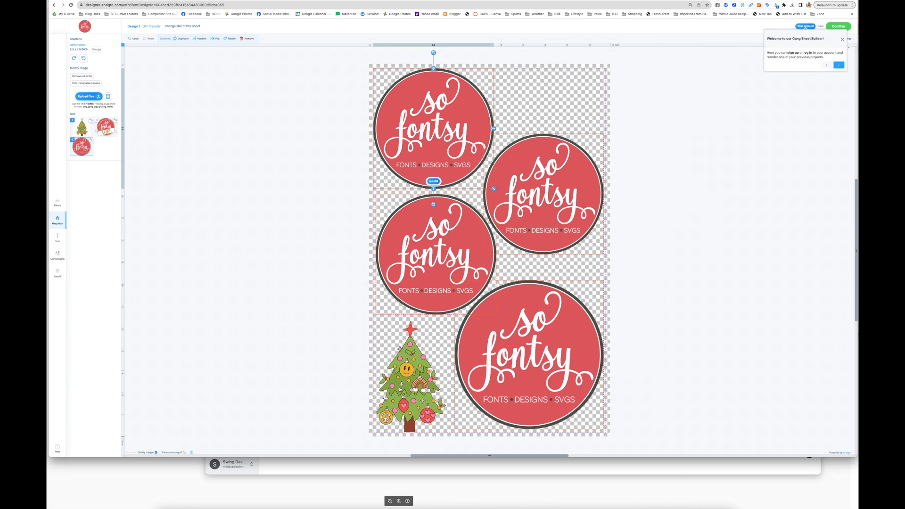
pyautogui.click(404, 377)
pyautogui.rightClick(404, 376)
pyautogui.click(354, 380)
pyautogui.moveTo(404, 377)
pyautogui.mouseDown()
pyautogui.moveTo(419, 378)
pyautogui.moveTo(406, 377)
pyautogui.mouseUp()
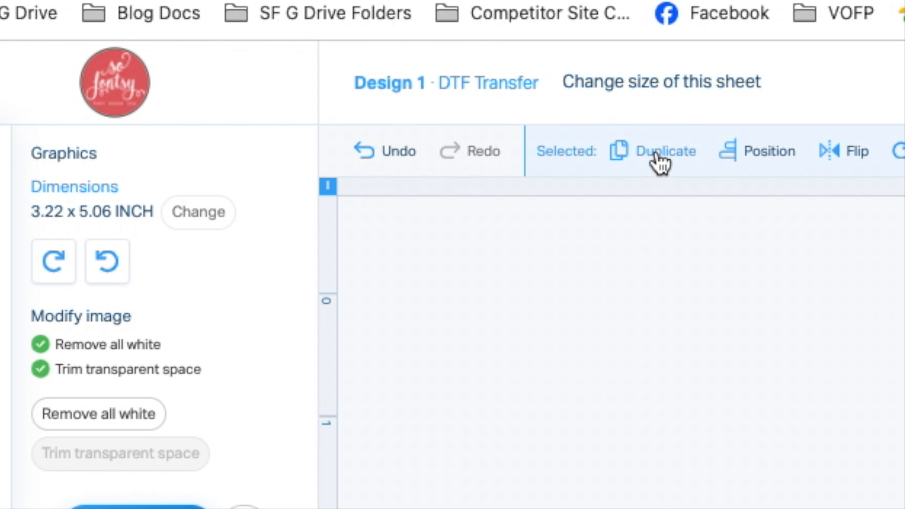
# - Duplicate the Christmas tree, rotate the copy 90 degrees counterclockwise, and place it in the sheet's upper-right corner
pyautogui.click(656, 153)
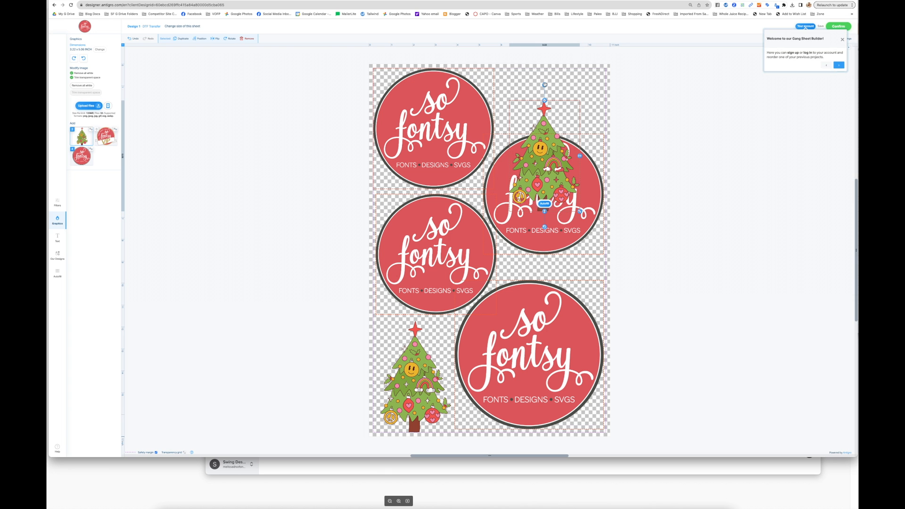
pyautogui.moveTo(536, 81); pyautogui.dragTo(488, 156)
pyautogui.moveTo(564, 162); pyautogui.dragTo(567, 111)
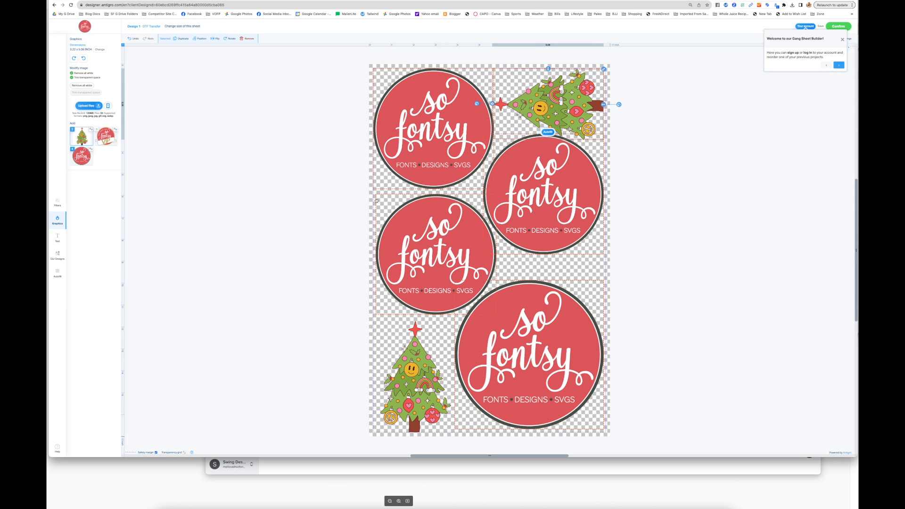
pyautogui.click(302, 261)
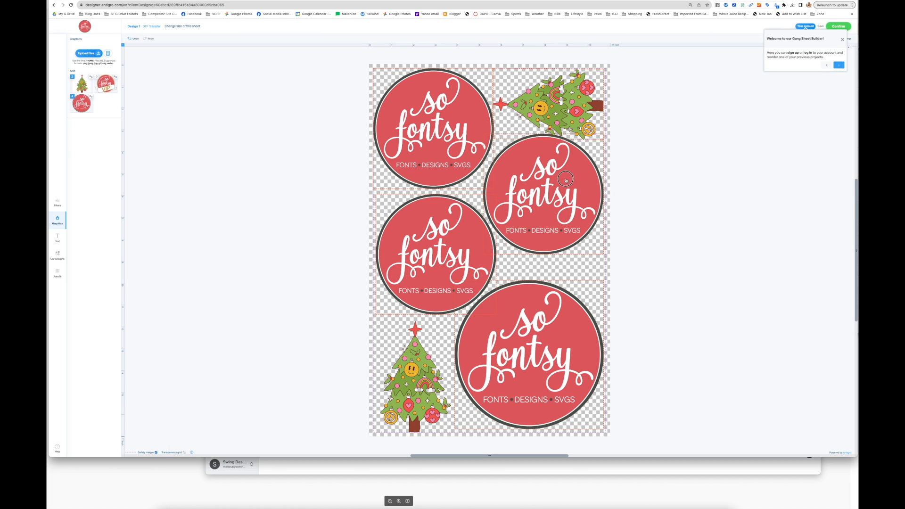
# - Lower the right-hand logo slightly so that it clears the sideways Christmas tree above it
pyautogui.moveTo(543, 212); pyautogui.dragTo(542, 217)
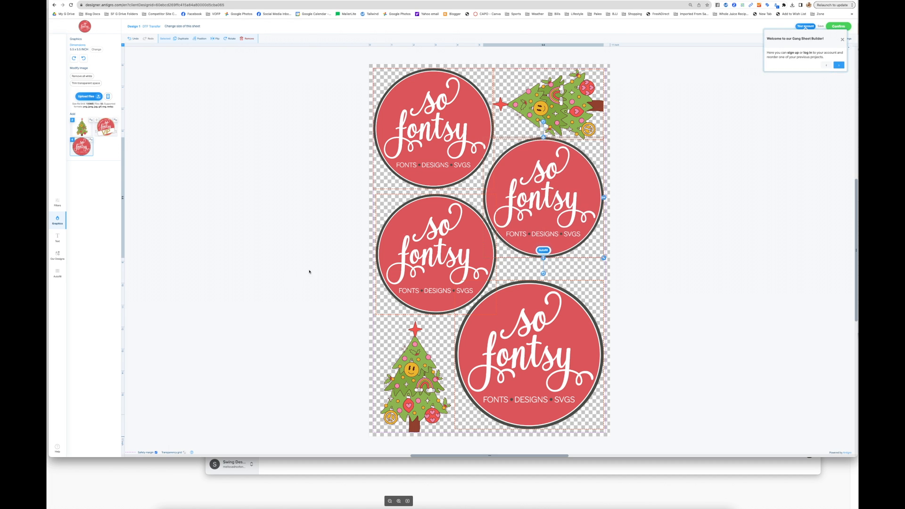
pyautogui.click(289, 279)
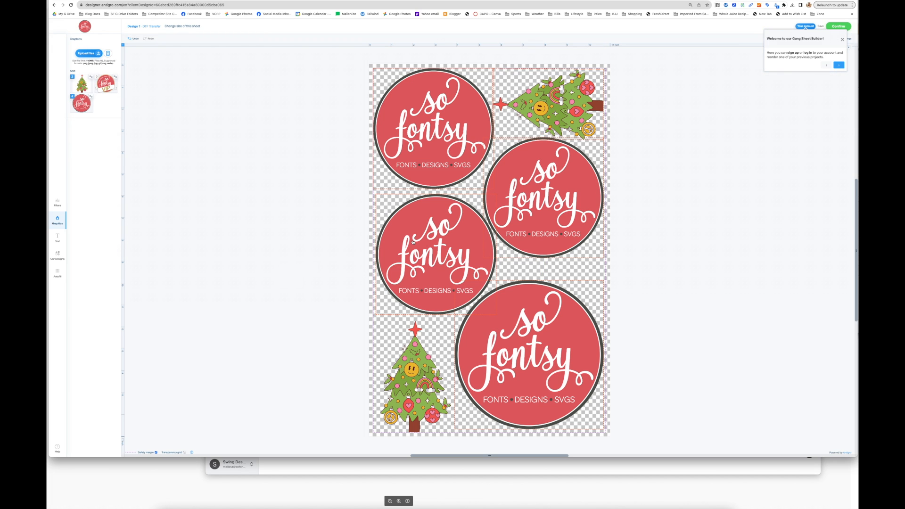
# - Try enlarging the middle-left logo until it spans most of the sheet, repositioning it over the neighbouring graphics
pyautogui.click(437, 250)
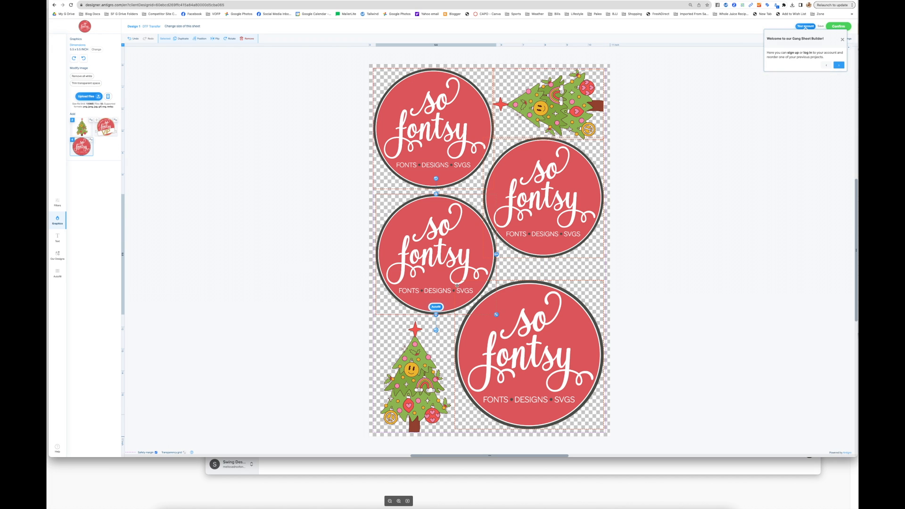
pyautogui.moveTo(496, 315); pyautogui.dragTo(601, 417)
pyautogui.moveTo(557, 387); pyautogui.dragTo(638, 412)
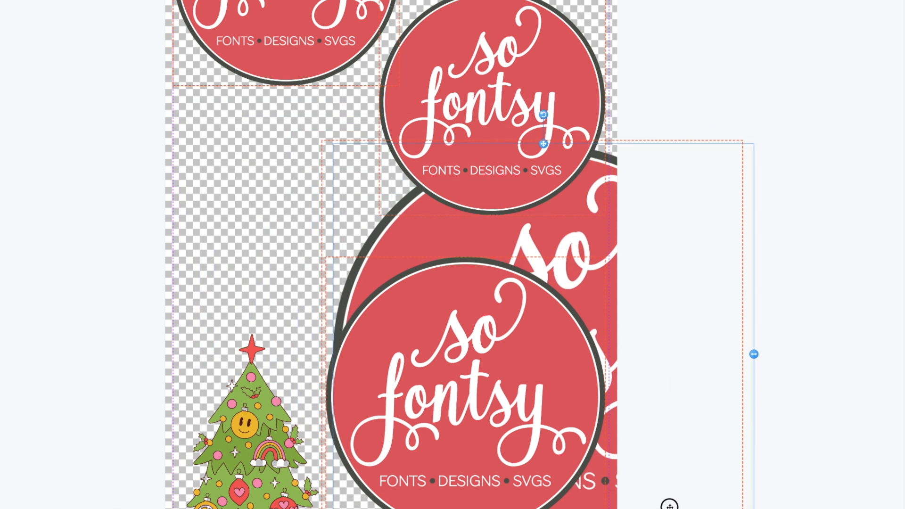
pyautogui.moveTo(669, 506); pyautogui.dragTo(473, 357)
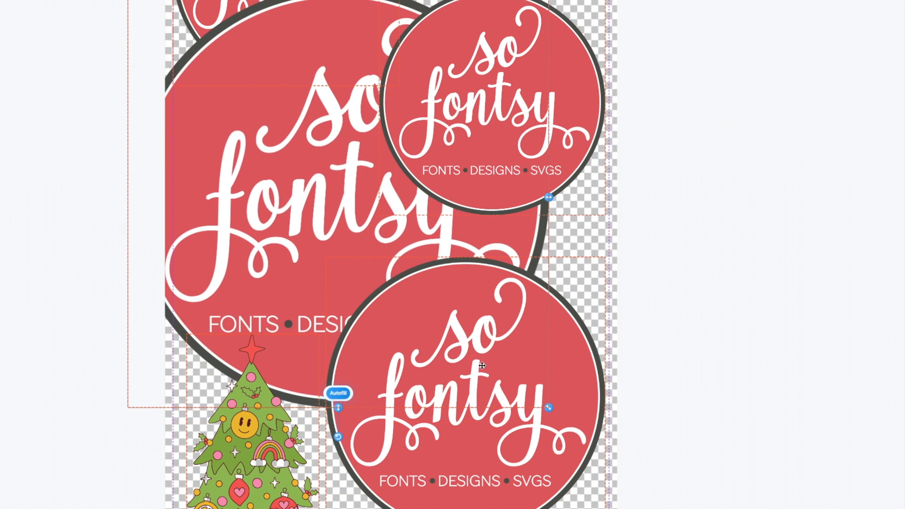
pyautogui.moveTo(638, 474); pyautogui.dragTo(619, 476)
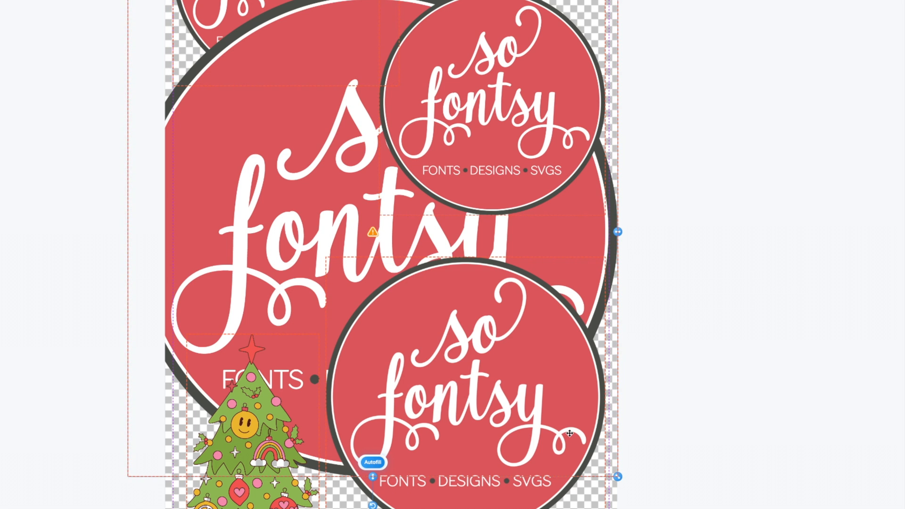
# - Shrink the oversized logo to about 5.3 inches wide and fit it between the upper-left logo and the lower-left Christmas tree
pyautogui.moveTo(620, 477); pyautogui.dragTo(371, 218)
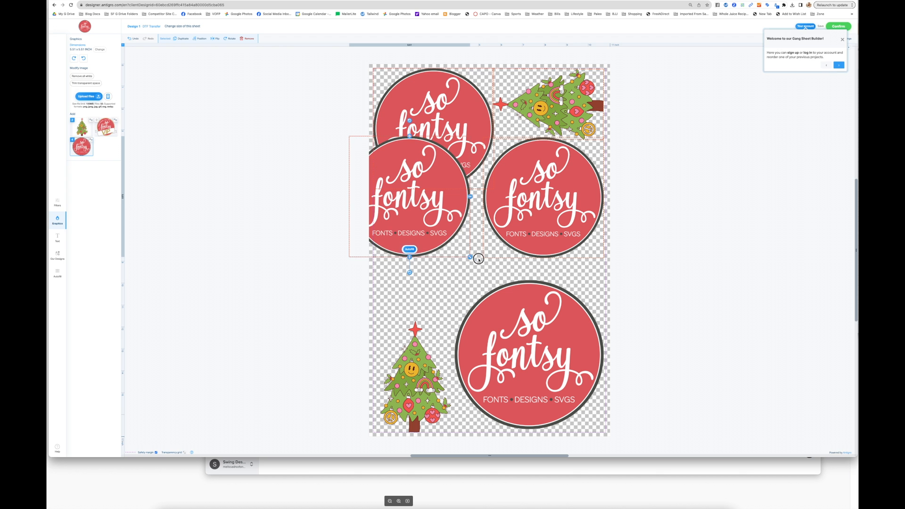
pyautogui.moveTo(478, 258); pyautogui.dragTo(482, 269)
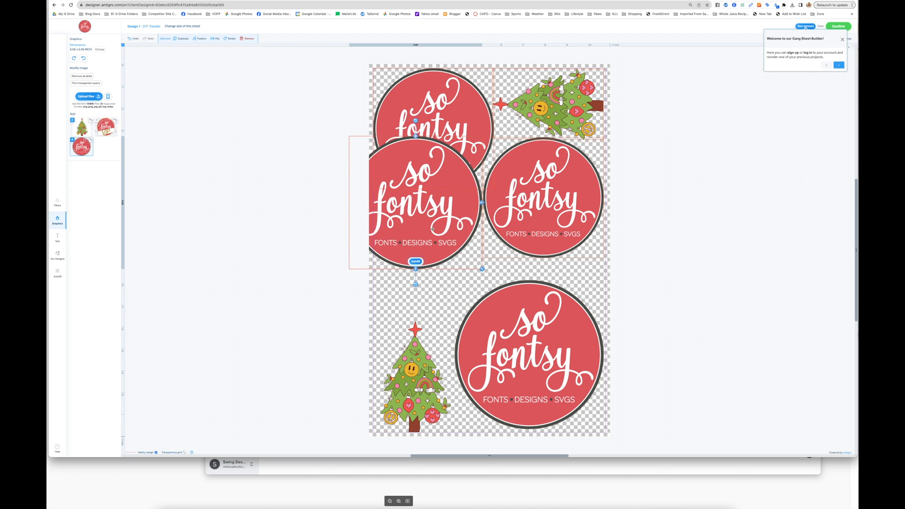
pyautogui.moveTo(431, 234); pyautogui.dragTo(457, 278)
pyautogui.moveTo(509, 321); pyautogui.dragTo(459, 292)
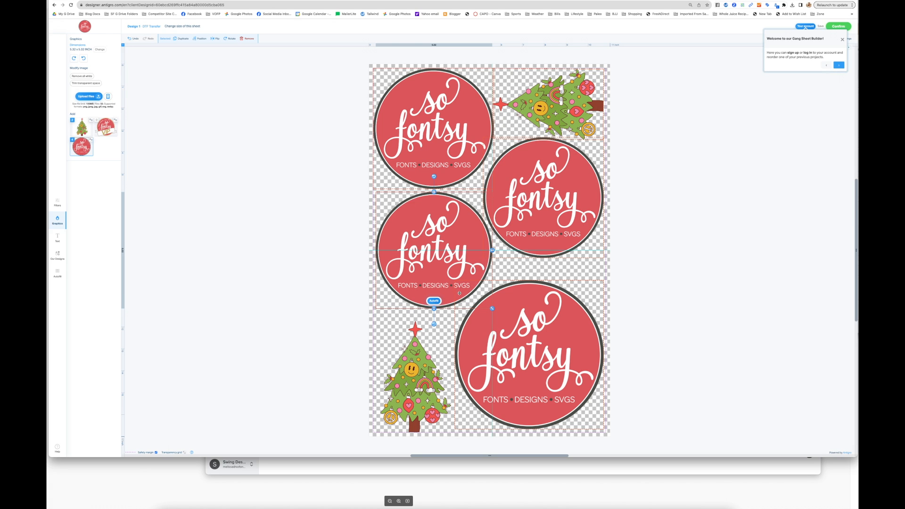
pyautogui.click(306, 332)
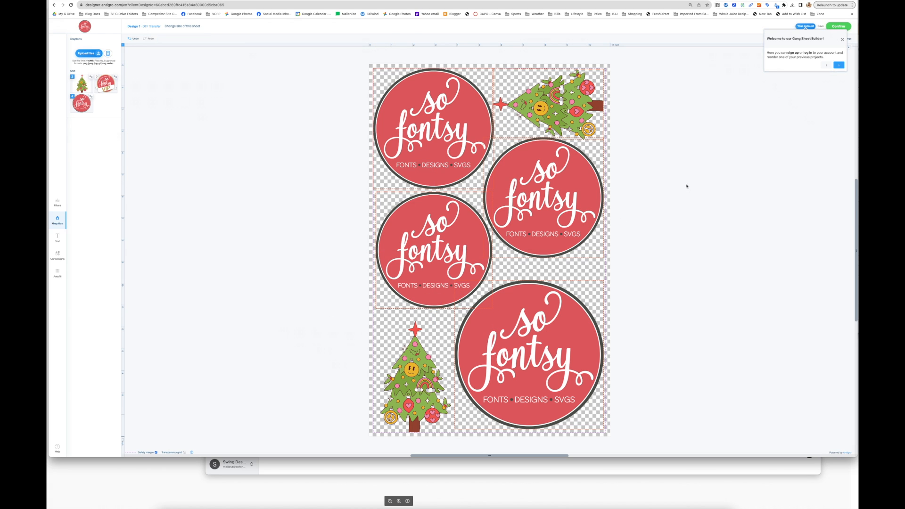
# - Close the gang sheet builder's welcome message and open the account options
pyautogui.click(843, 41)
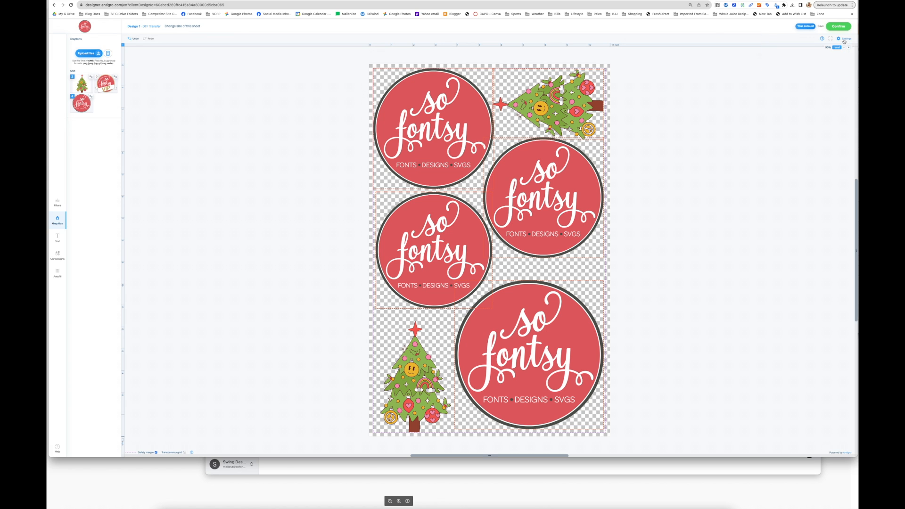
pyautogui.click(812, 27)
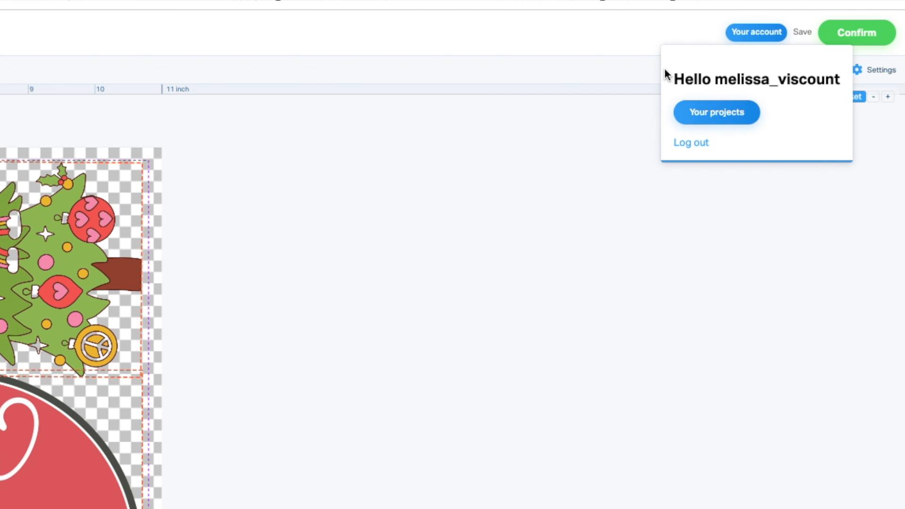
# - Confirm the finished 11 x 17 sheet, set its quantity to 2 pieces, and continue to the order summary
pyautogui.click(848, 37)
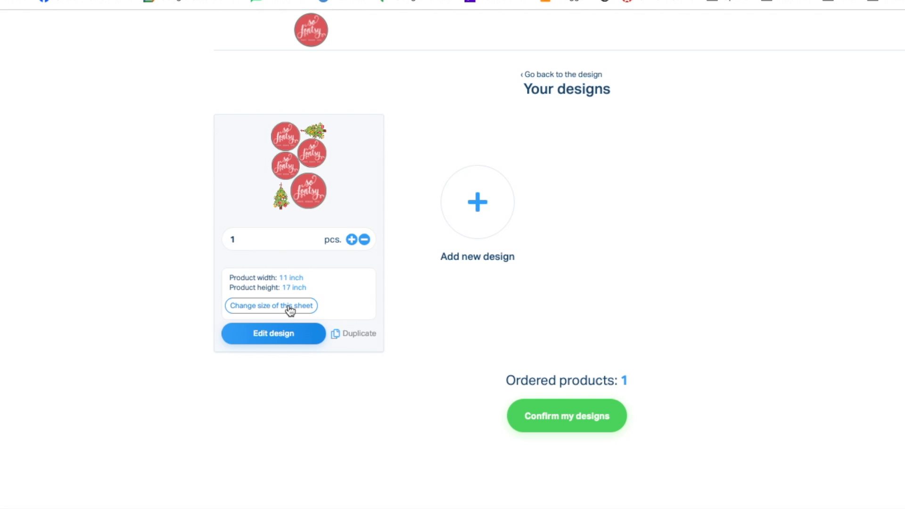
pyautogui.click(351, 240)
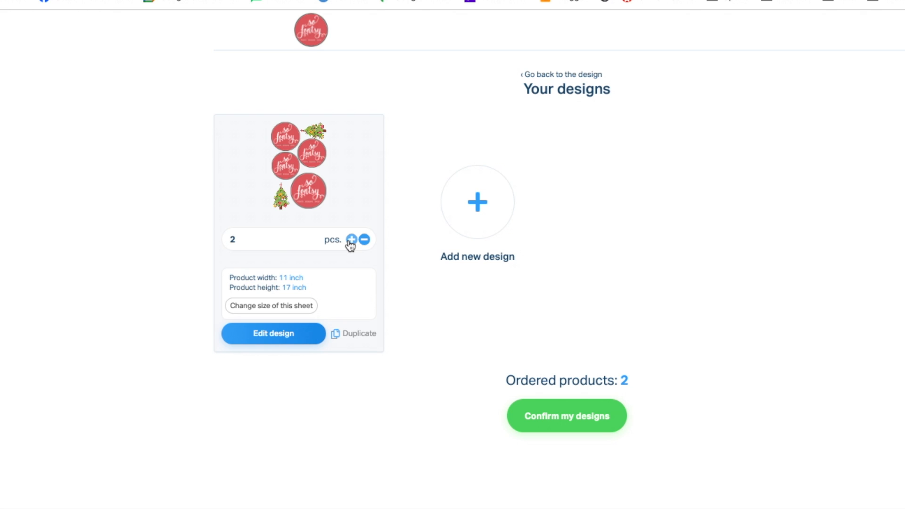
pyautogui.click(579, 420)
# - Fill in the contact's e-mail, confirm the designs, and continue to the shopping cart
pyautogui.click(577, 314)
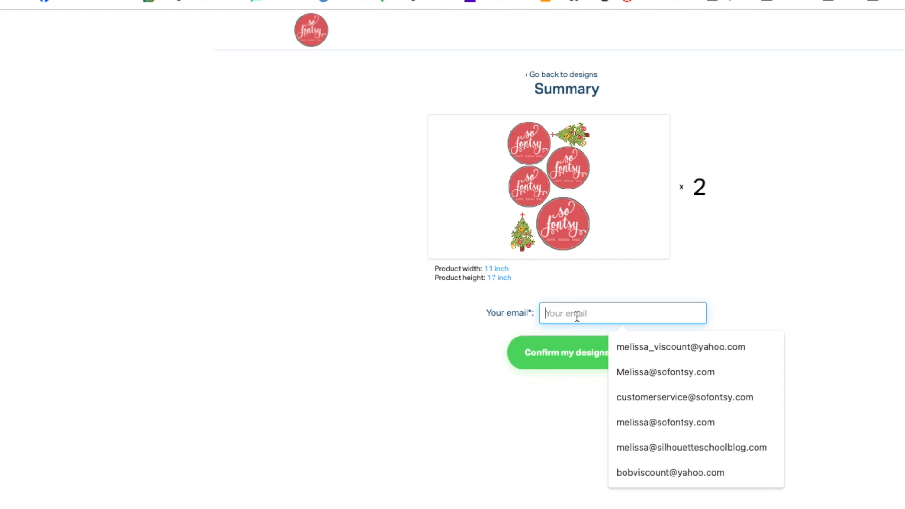
pyautogui.click(631, 347)
pyautogui.click(581, 349)
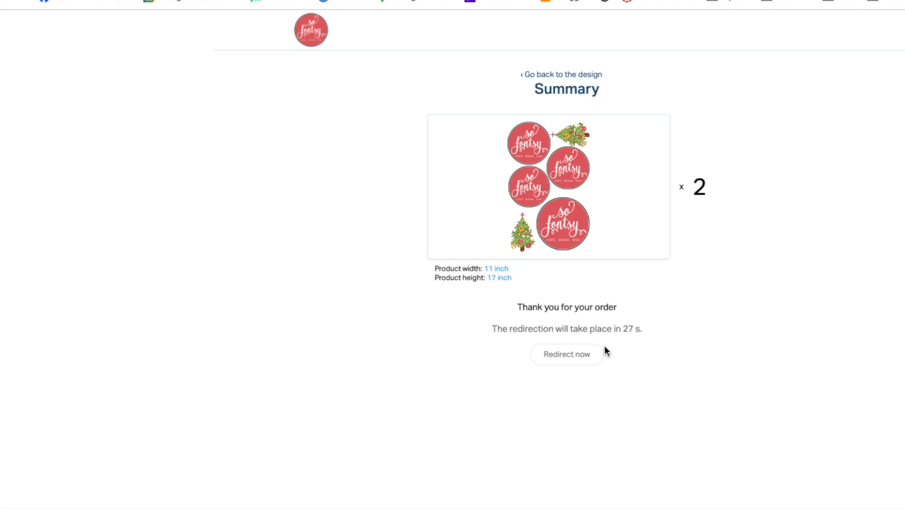
pyautogui.click(575, 354)
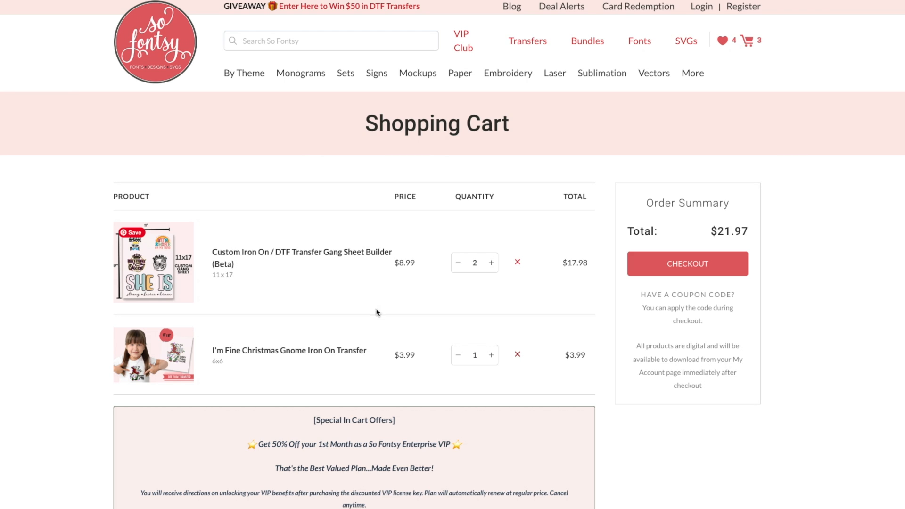
# - Remove the I'm Fine Christmas Gnome Iron On Transfer from the cart and proceed to checkout
pyautogui.click(517, 354)
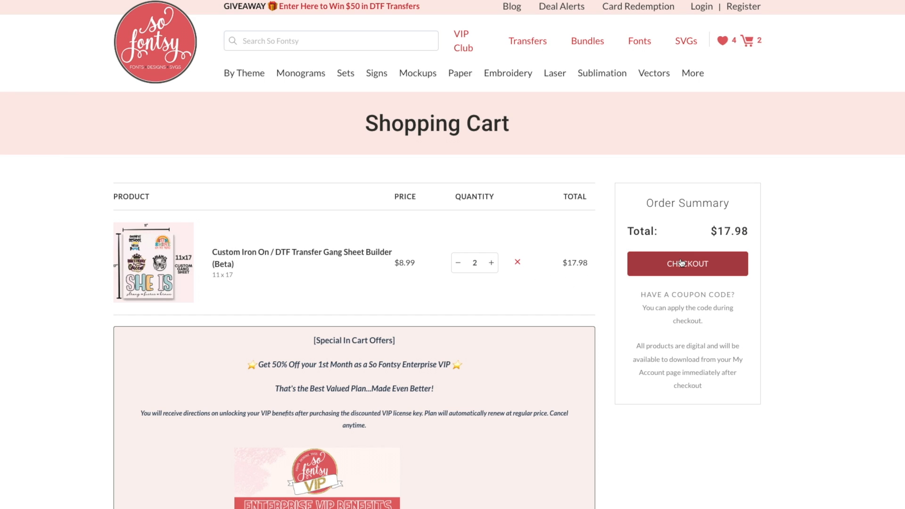
pyautogui.moveTo(588, 49)
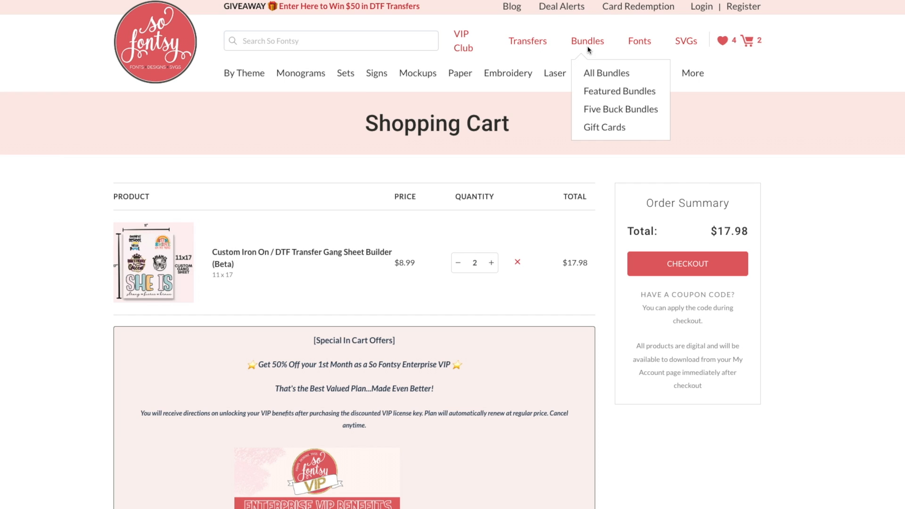
pyautogui.click(677, 268)
# - View the November 13, 2023 order in the account, and open the Uploader/Gang Sheet Builder product page
pyautogui.click(490, 426)
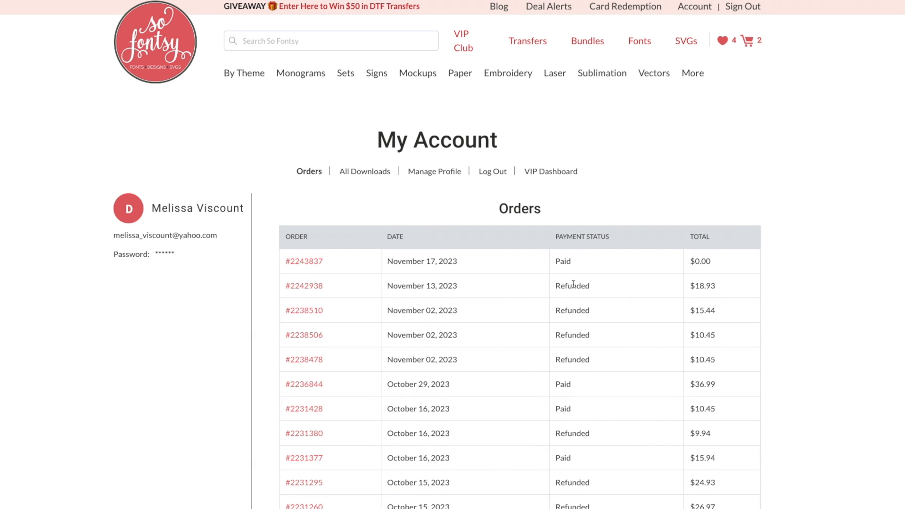
pyautogui.click(312, 286)
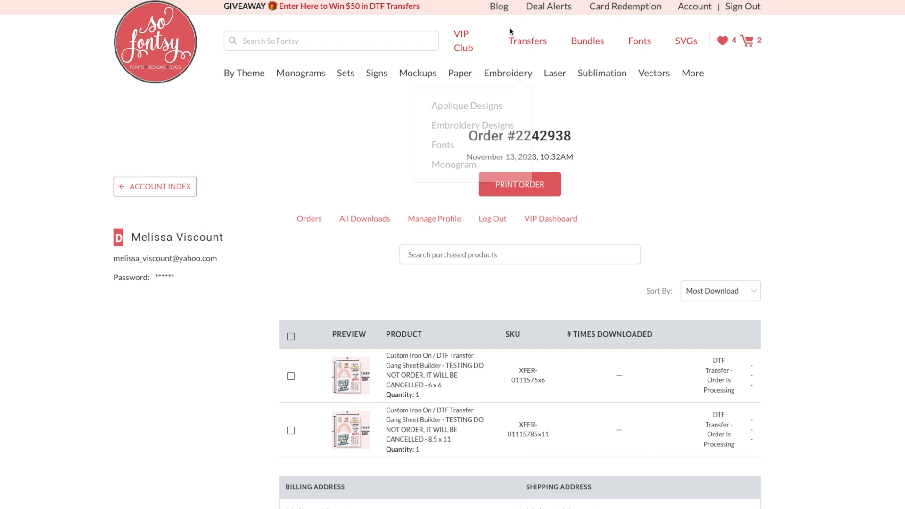
pyautogui.moveTo(524, 45)
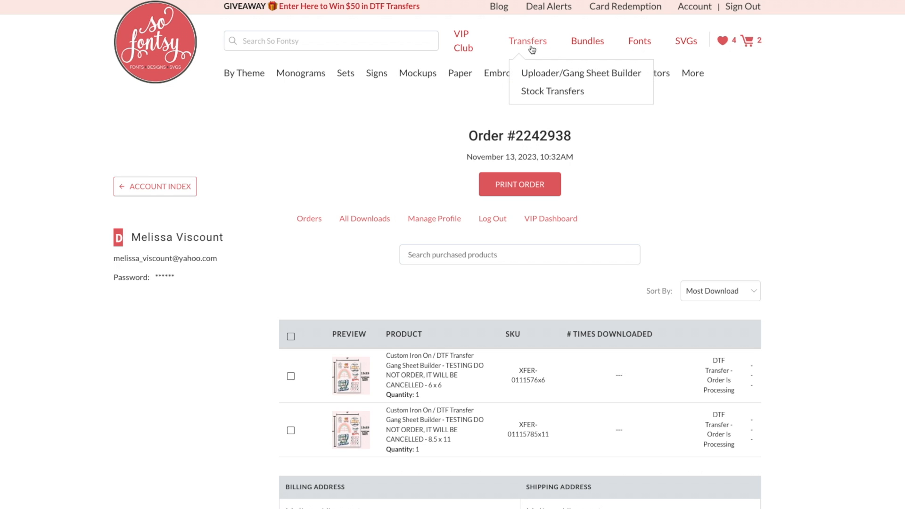
pyautogui.click(532, 75)
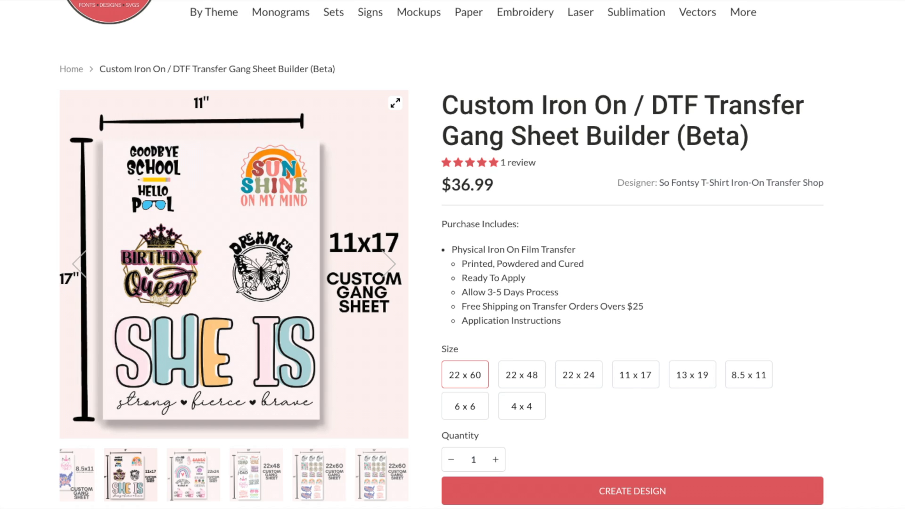